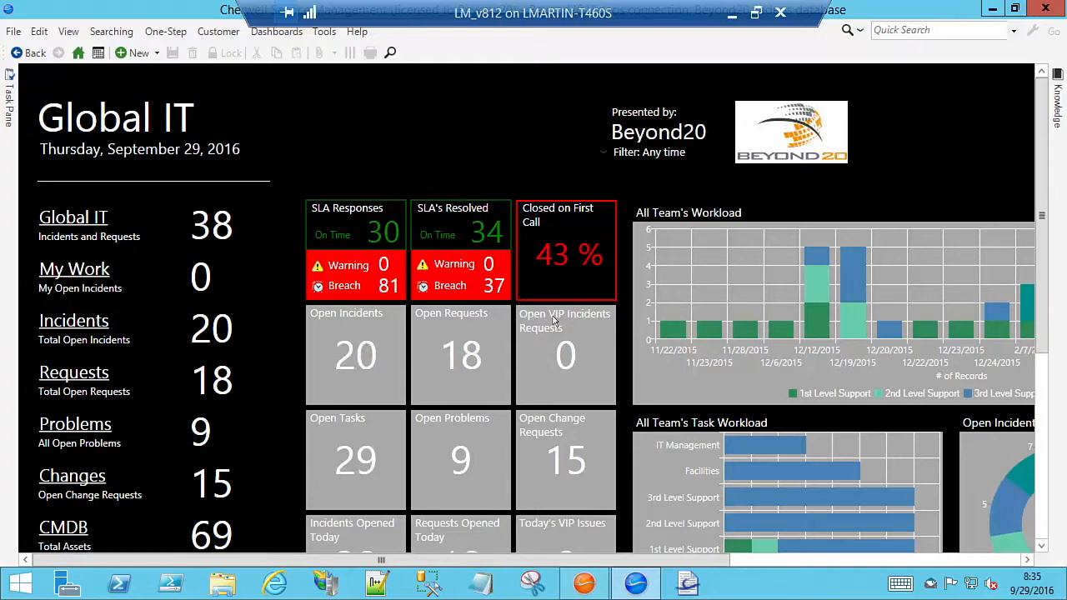
Step: Open the Update System Email Signature One-Step for editing from the One-Step Manager and show its OOTB Signature step
click(171, 34)
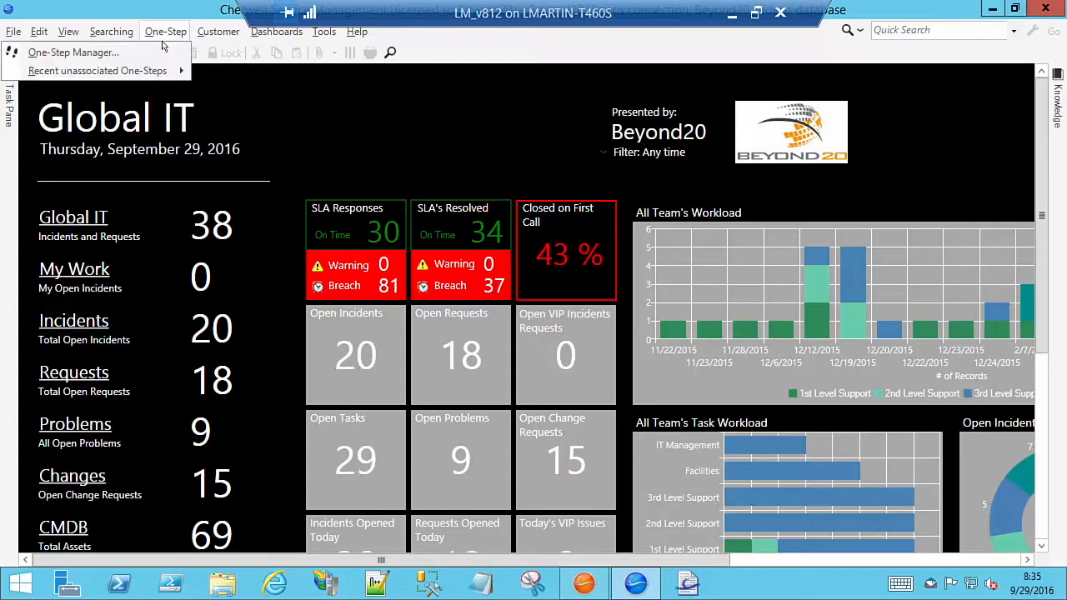
click(97, 52)
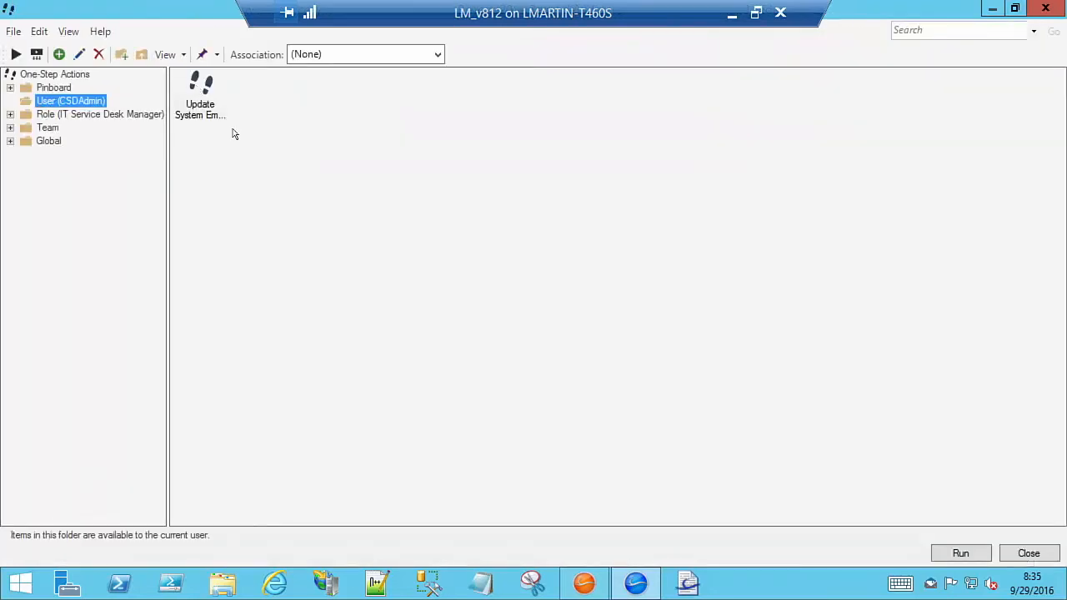
right_click(198, 87)
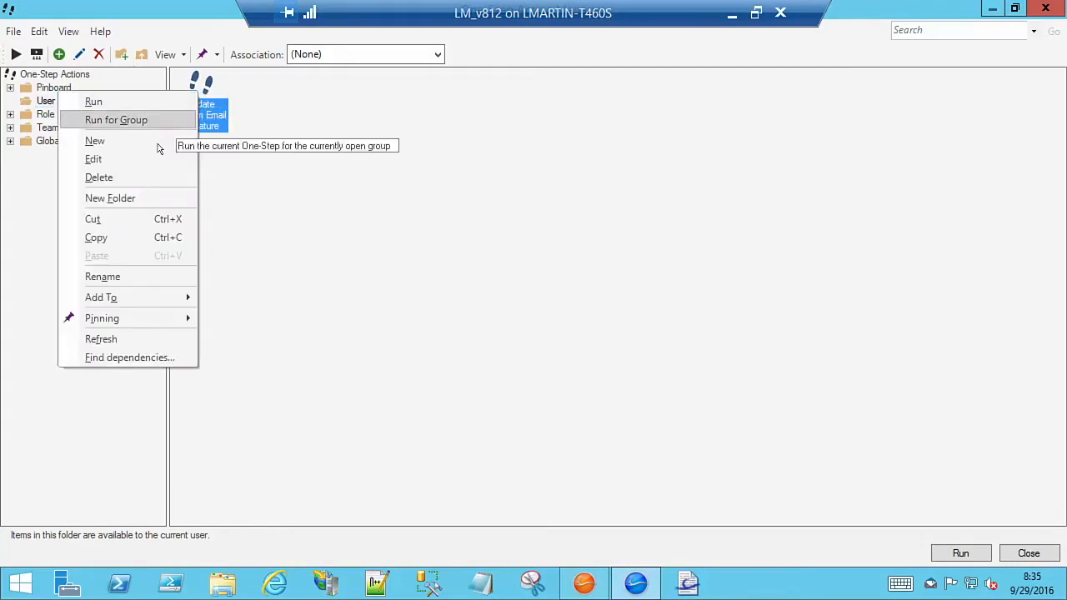
click(102, 114)
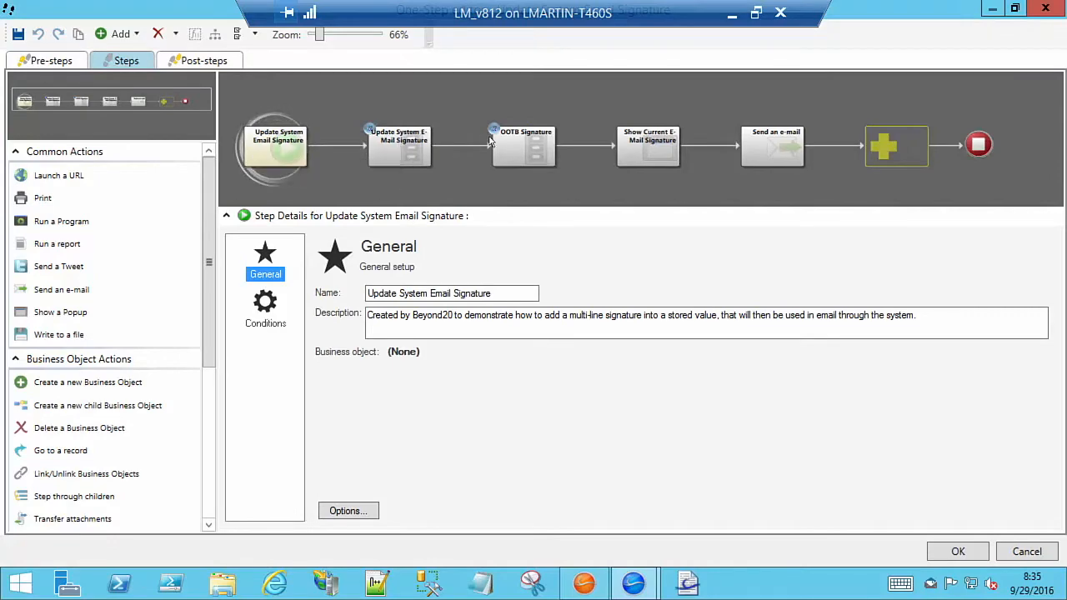
click(510, 151)
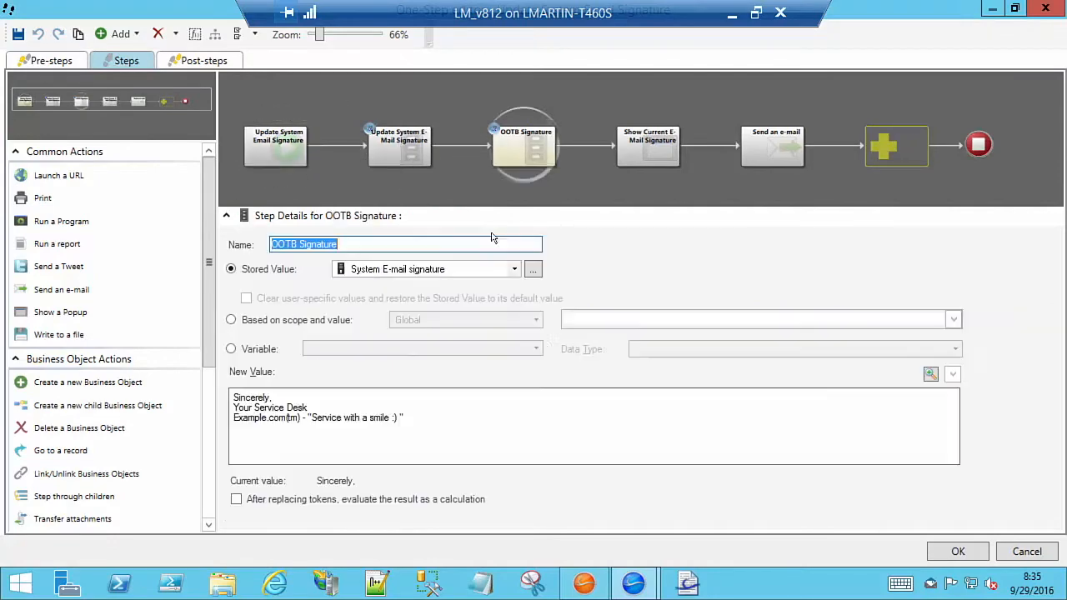
Step: Examine the text value of the global System E-mail signature stored value, leaving it unedited, and close the Stored Value Manager
click(533, 269)
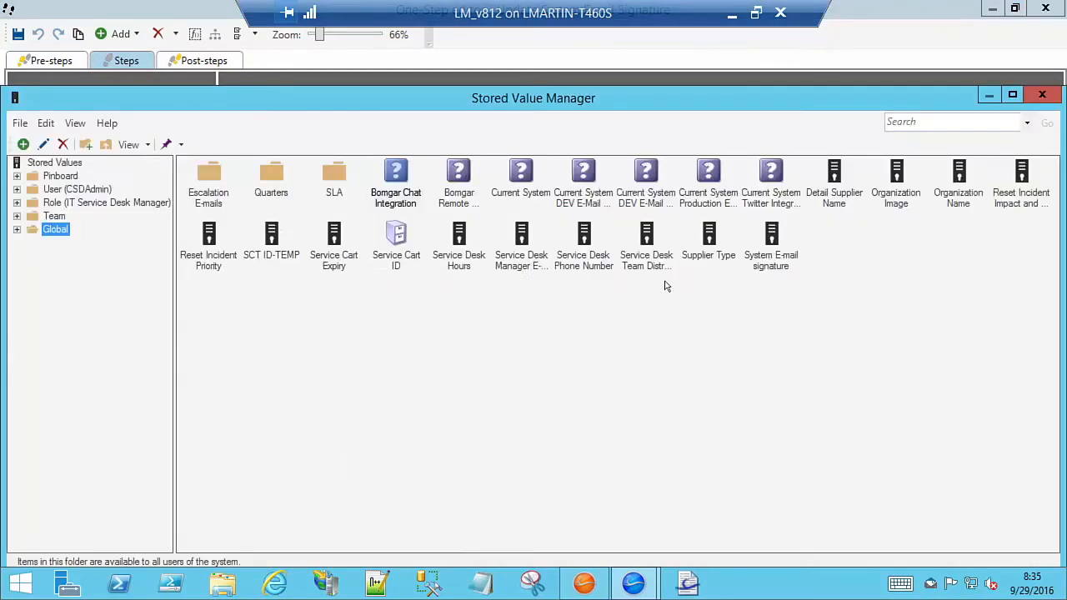
right_click(773, 249)
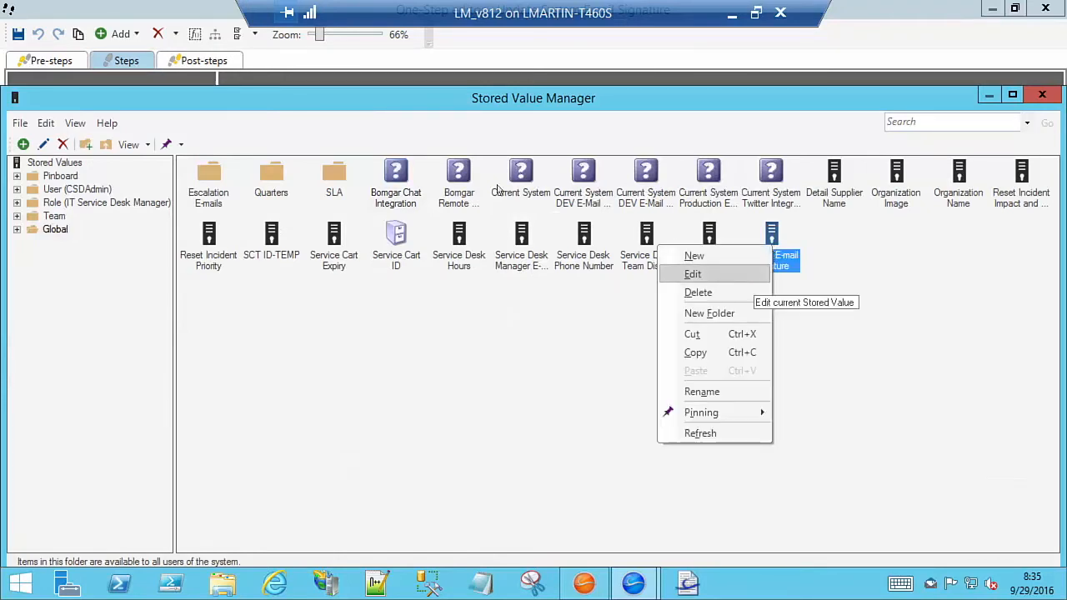
click(693, 275)
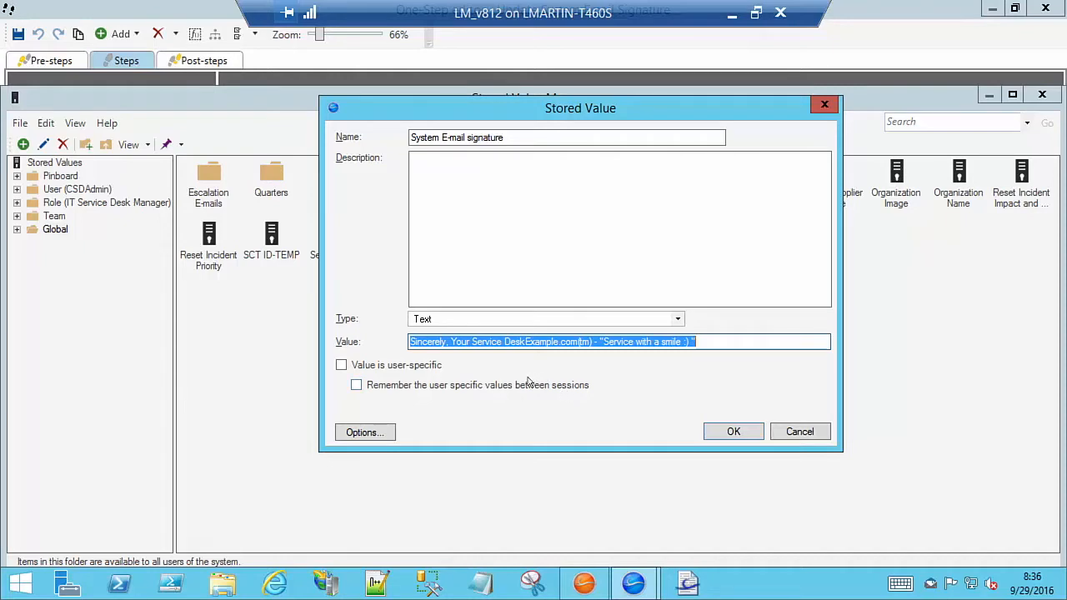
click(505, 342)
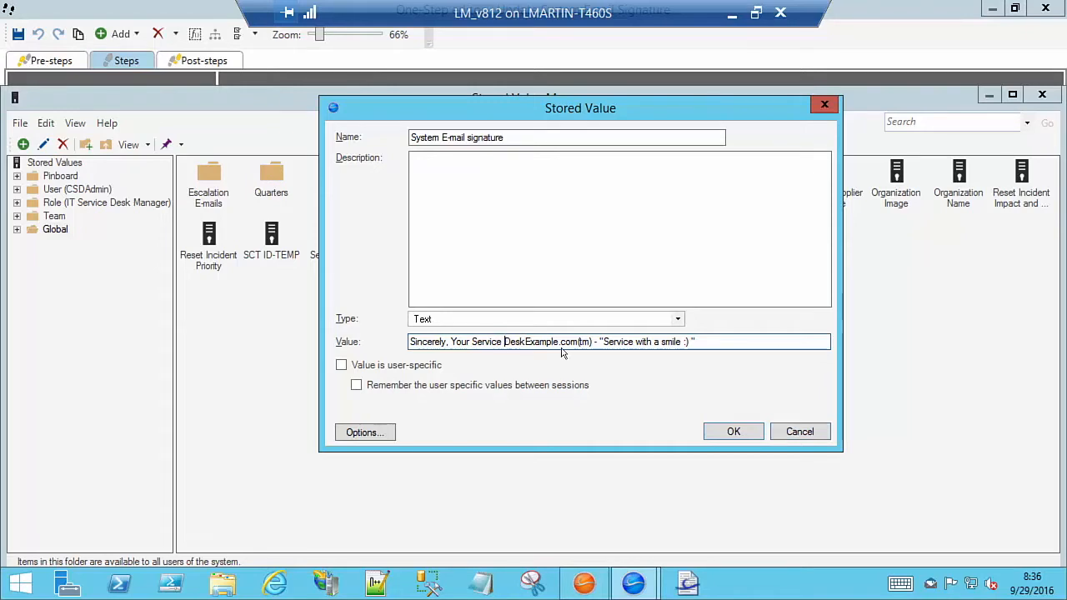
click(801, 434)
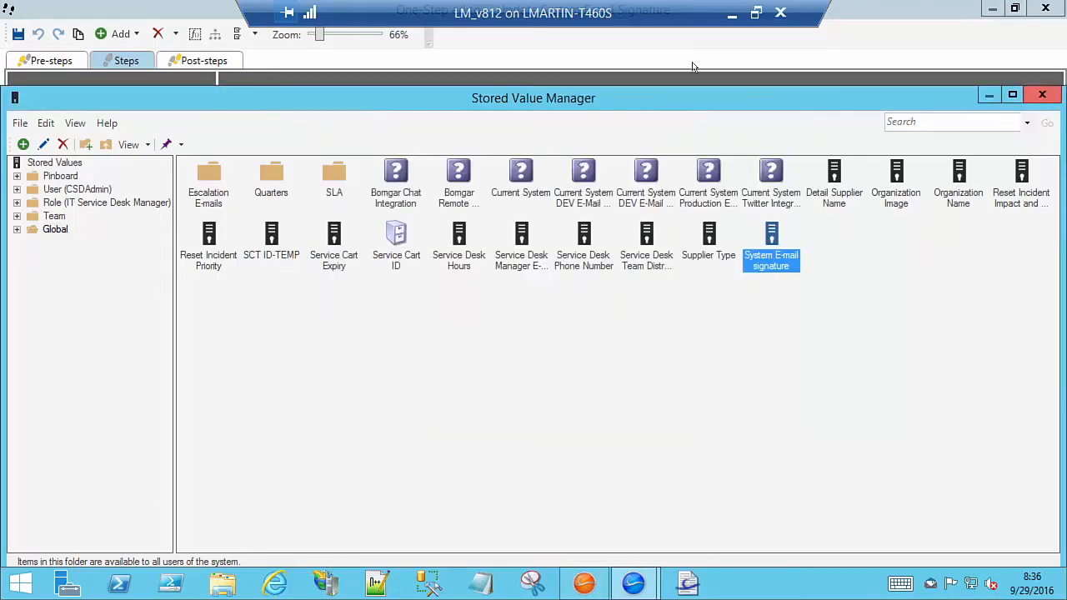
click(1042, 94)
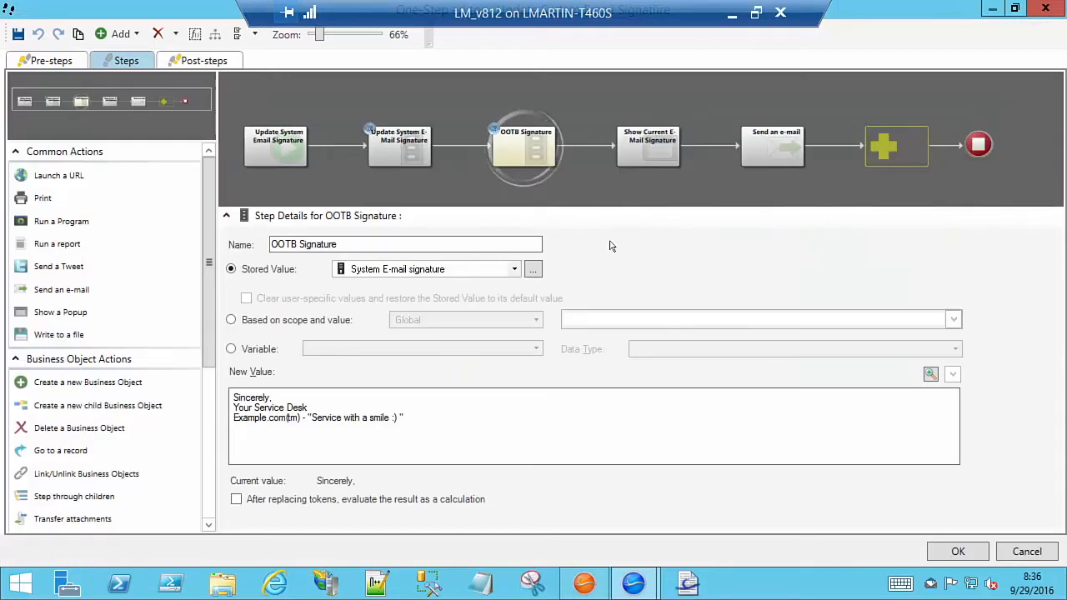
Step: Run the Update System Email Signature One-Step and read the test message it sends in Papercut
click(959, 552)
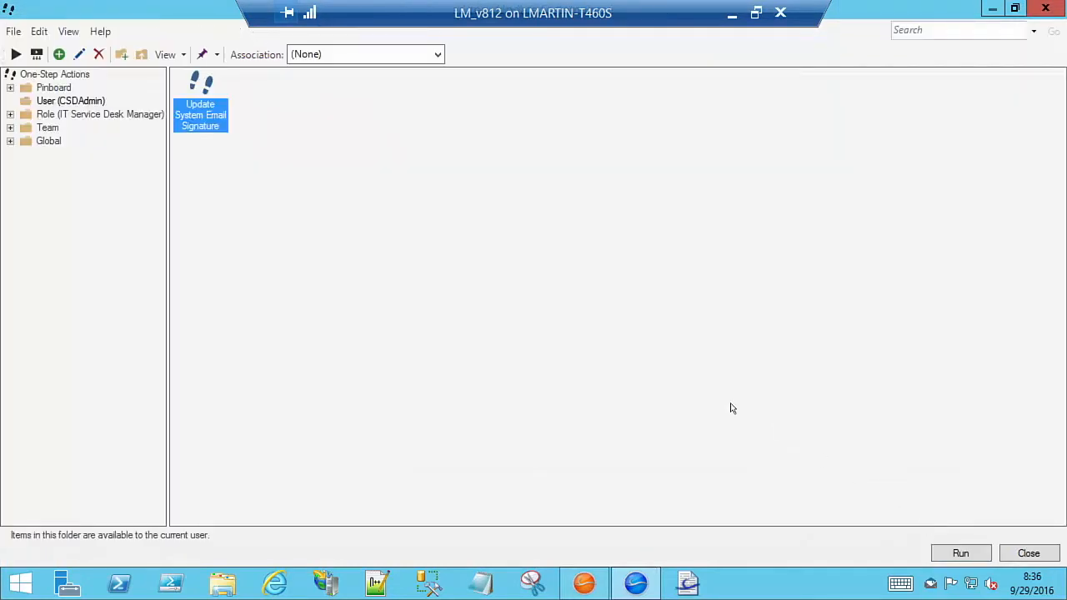
click(958, 553)
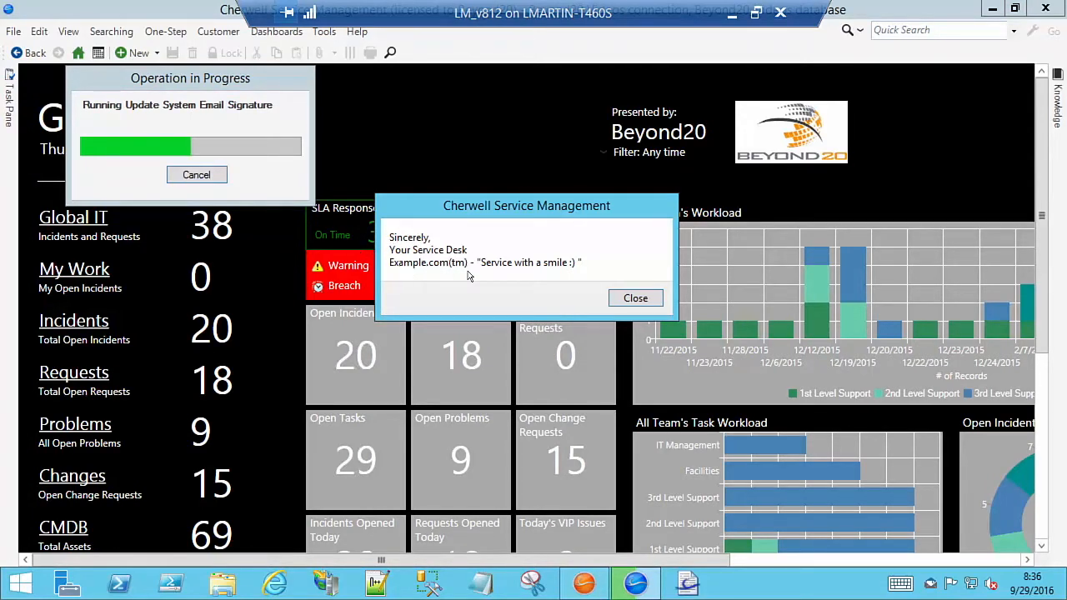
click(630, 299)
click(779, 540)
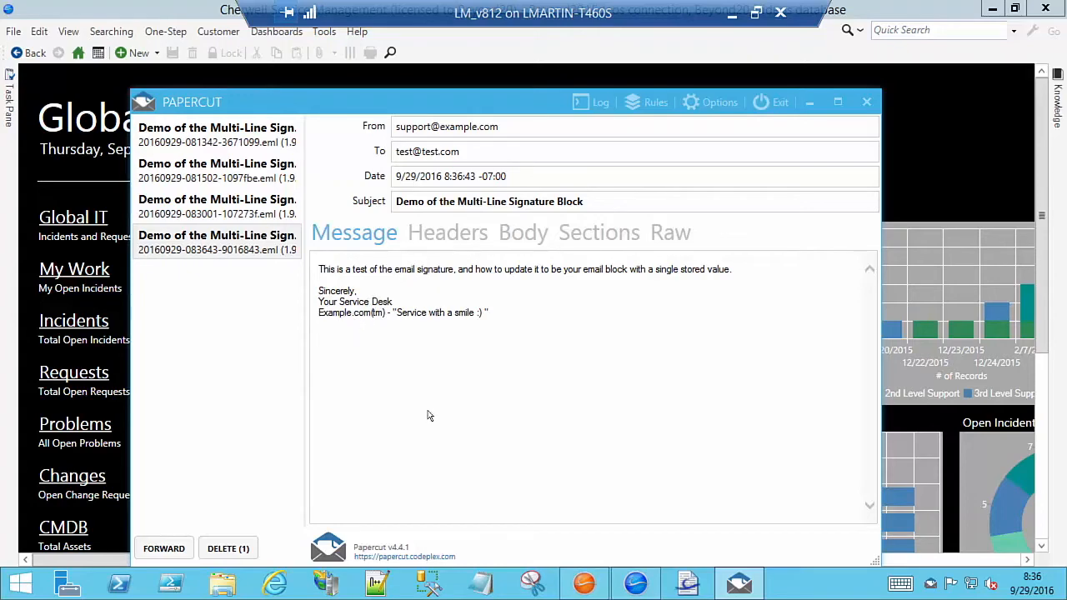
click(809, 101)
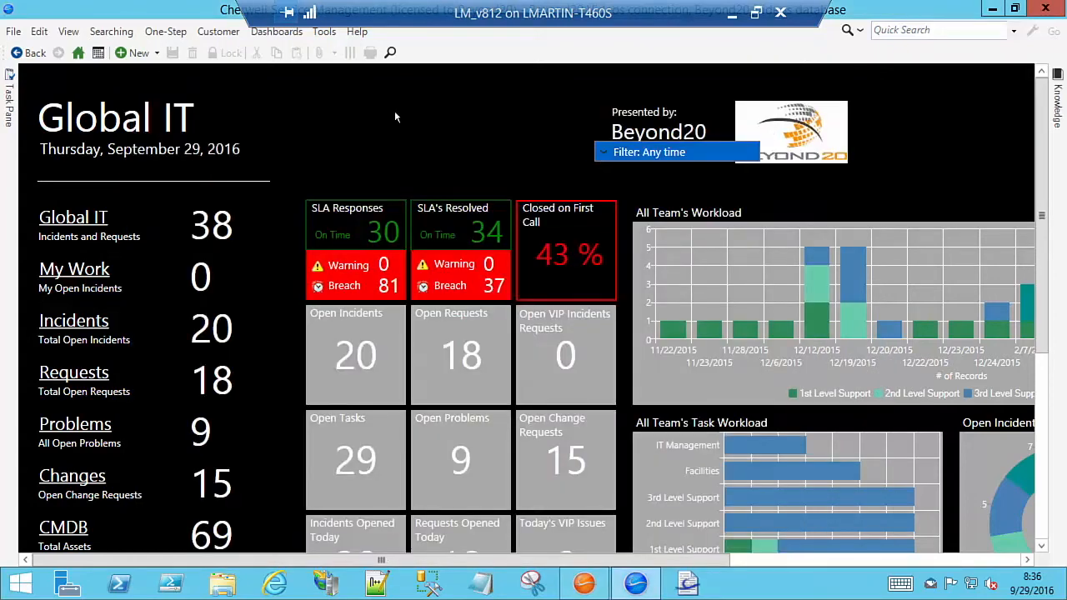
Step: Reopen the Update System Email Signature One-Step for editing and examine the message body of its Send an e-mail step
click(154, 35)
click(84, 48)
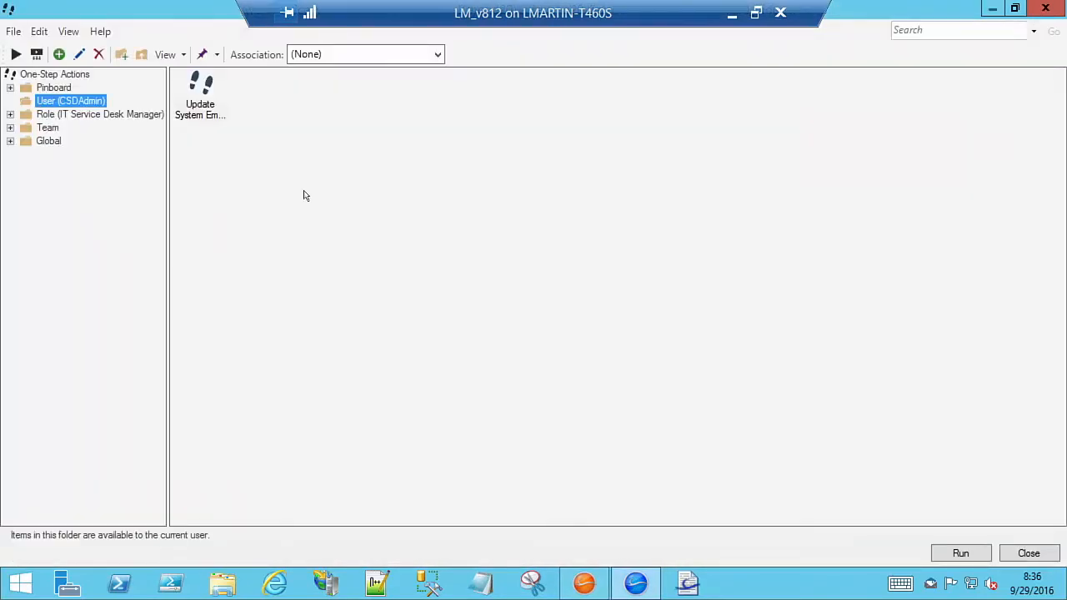
right_click(212, 95)
click(164, 164)
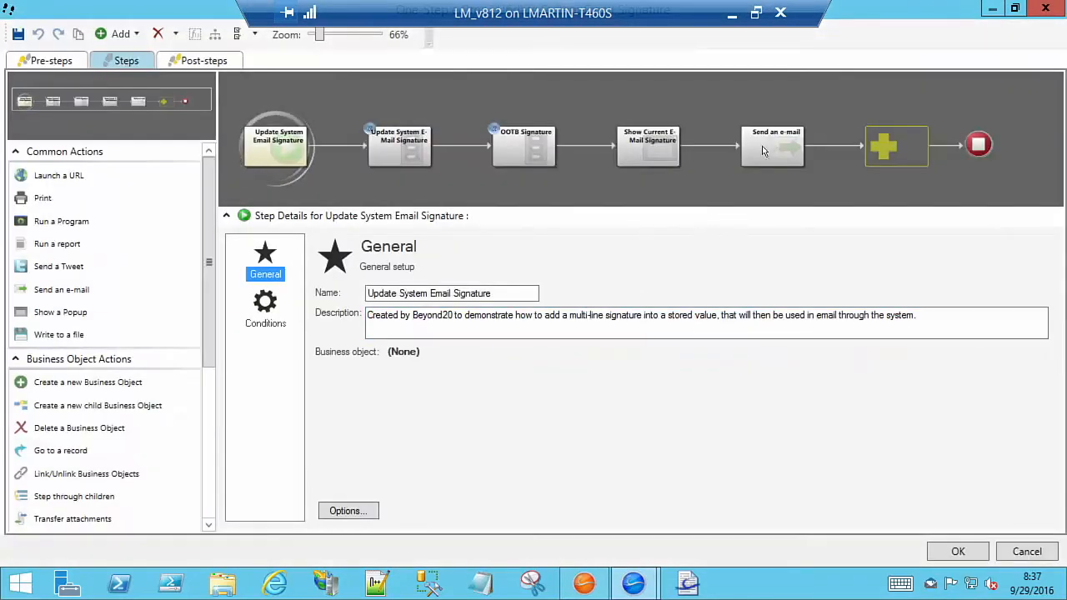
click(773, 147)
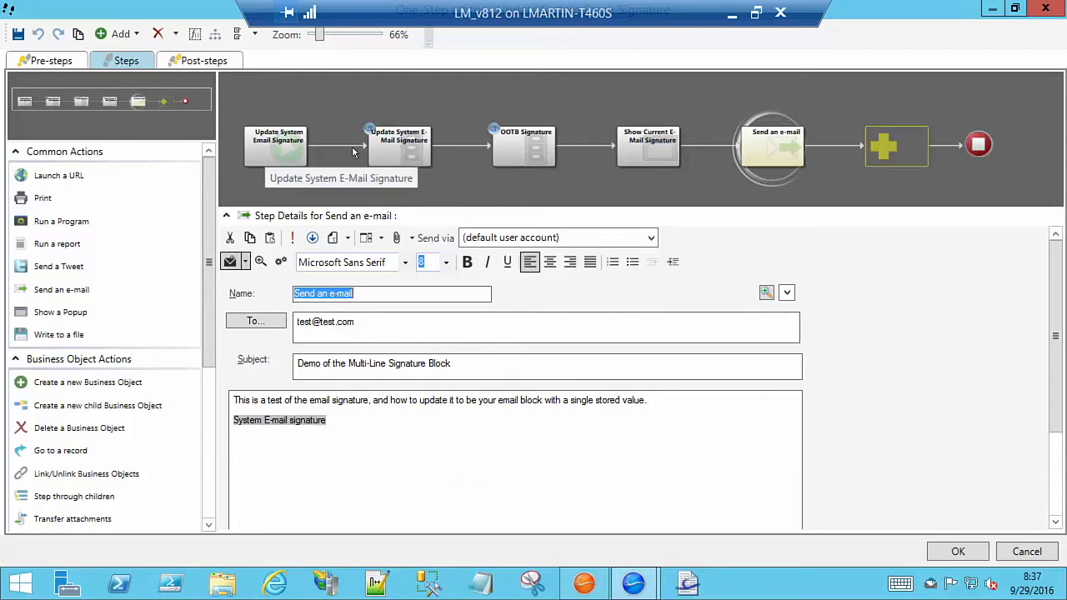
click(269, 107)
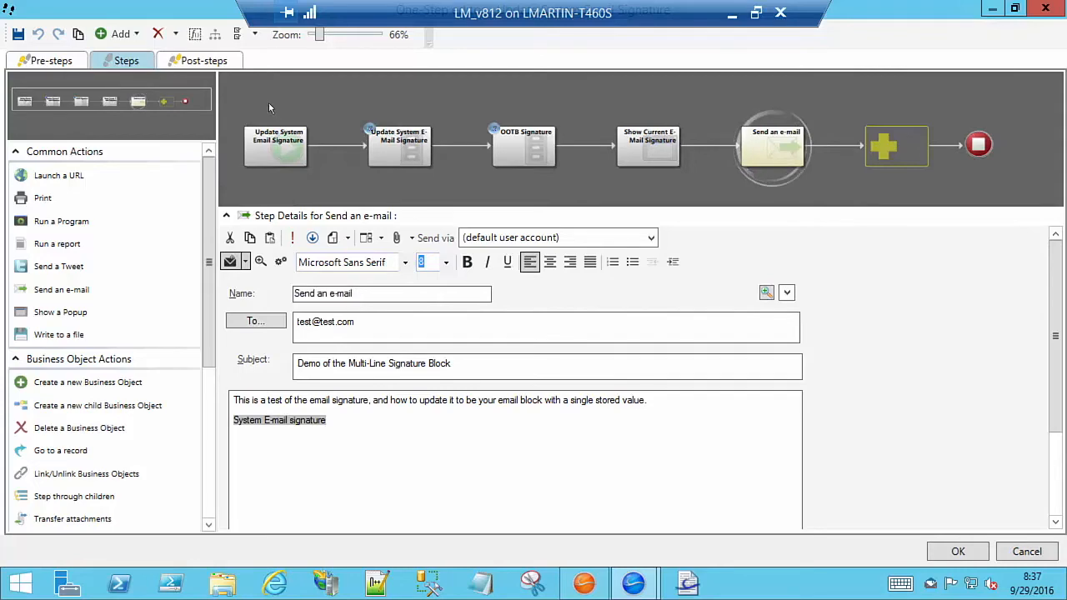
Step: Compare the new value in the Update System E-Mail Signature step with the signature of the message received in Papercut
click(399, 147)
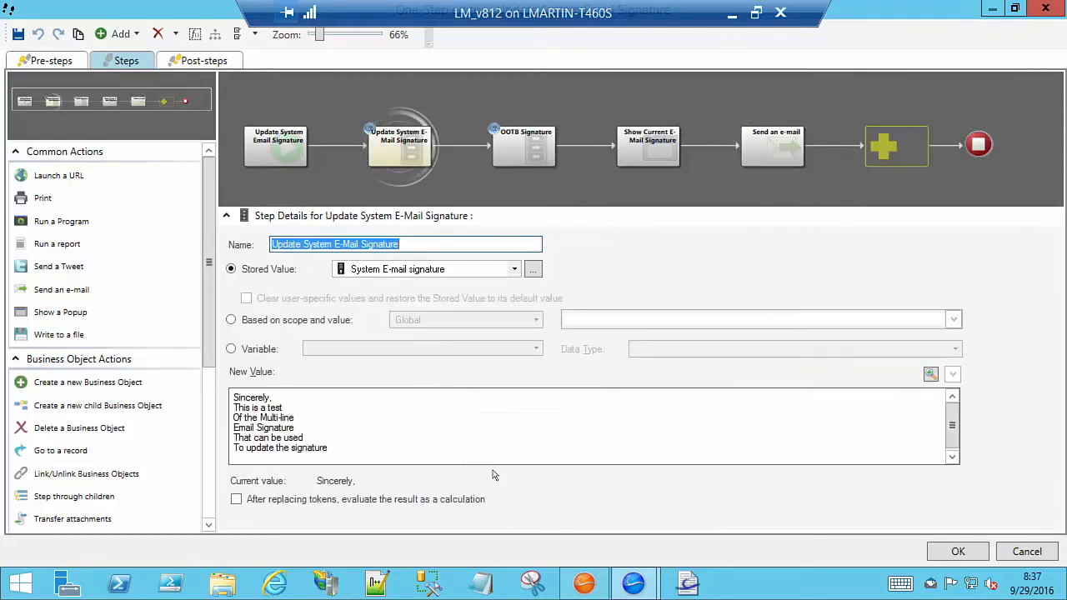
double_click(930, 586)
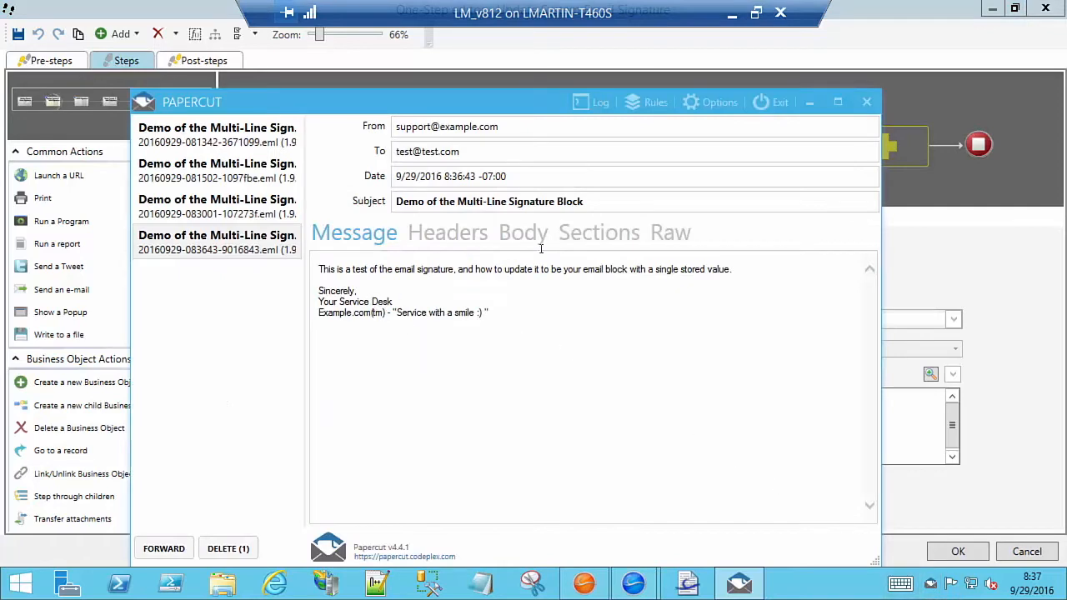
click(807, 102)
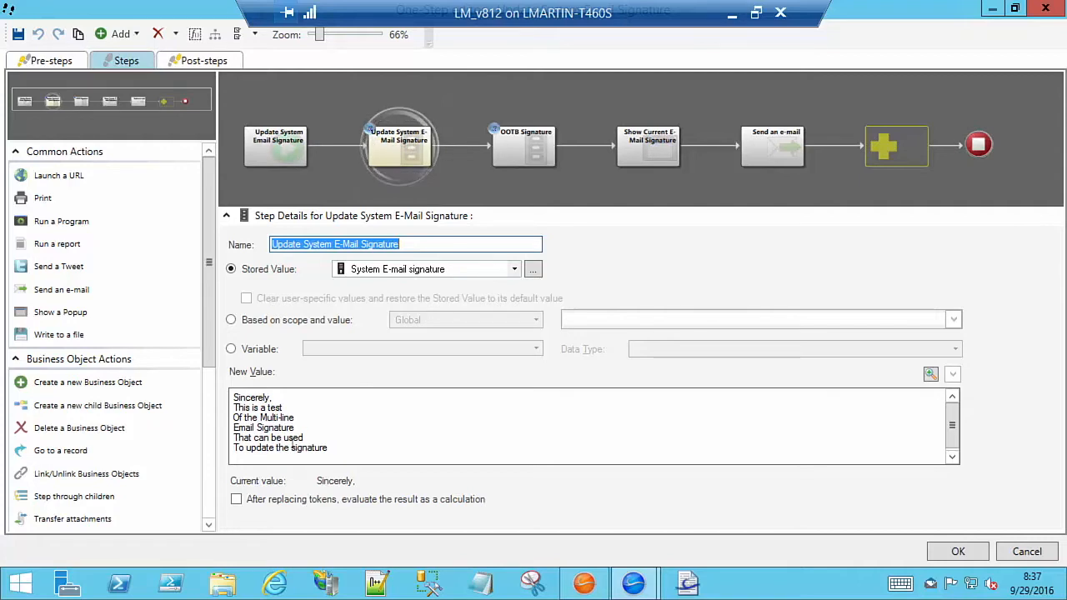
Step: Remove the run condition from the Update System E-Mail Signature action and confirm the One-Step changes
right_click(372, 156)
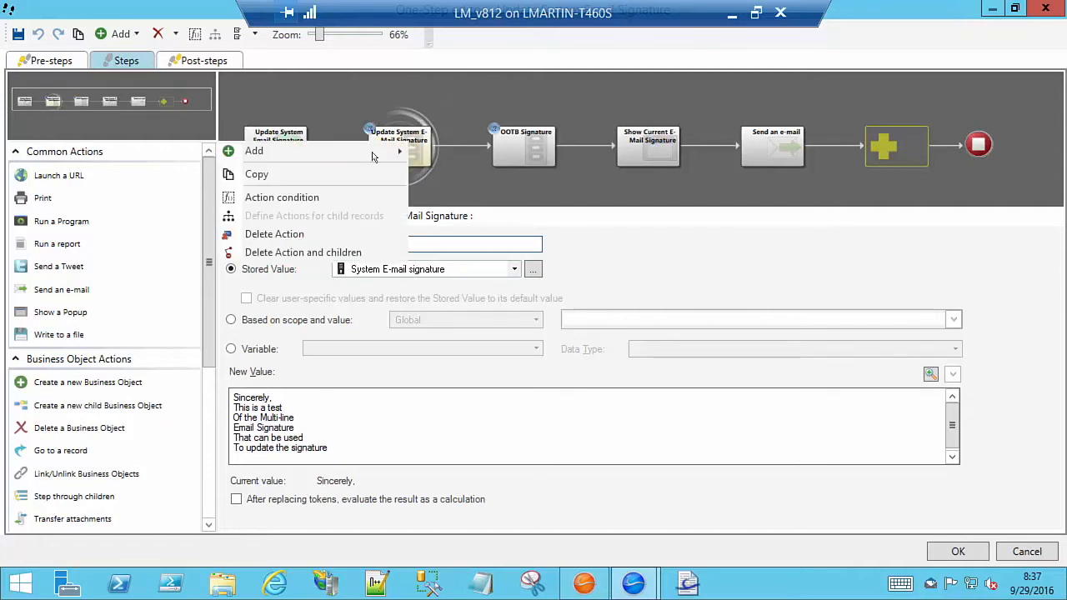
click(350, 198)
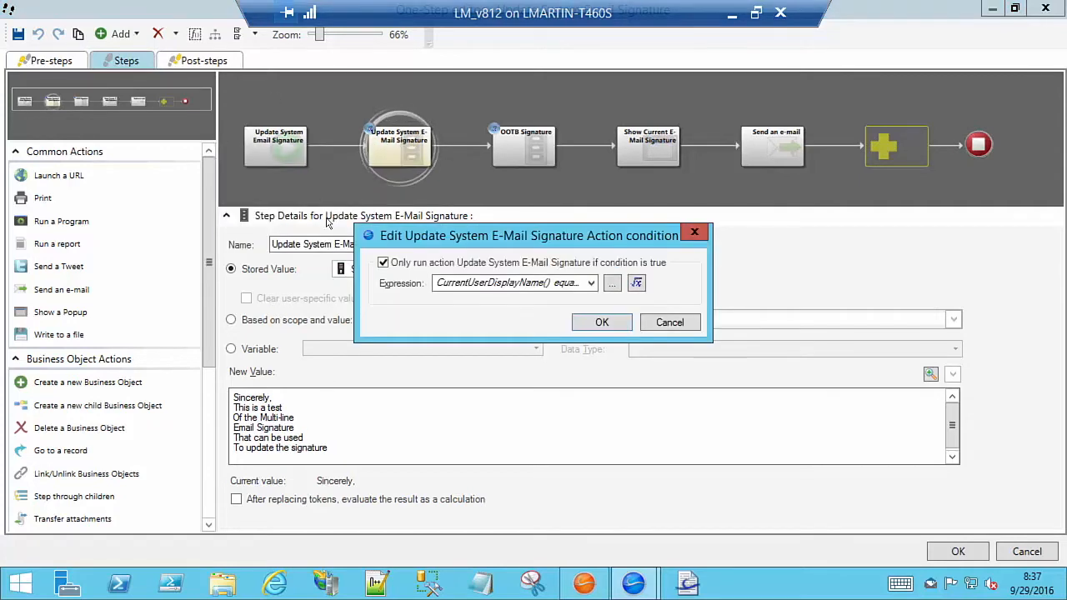
click(382, 263)
click(595, 324)
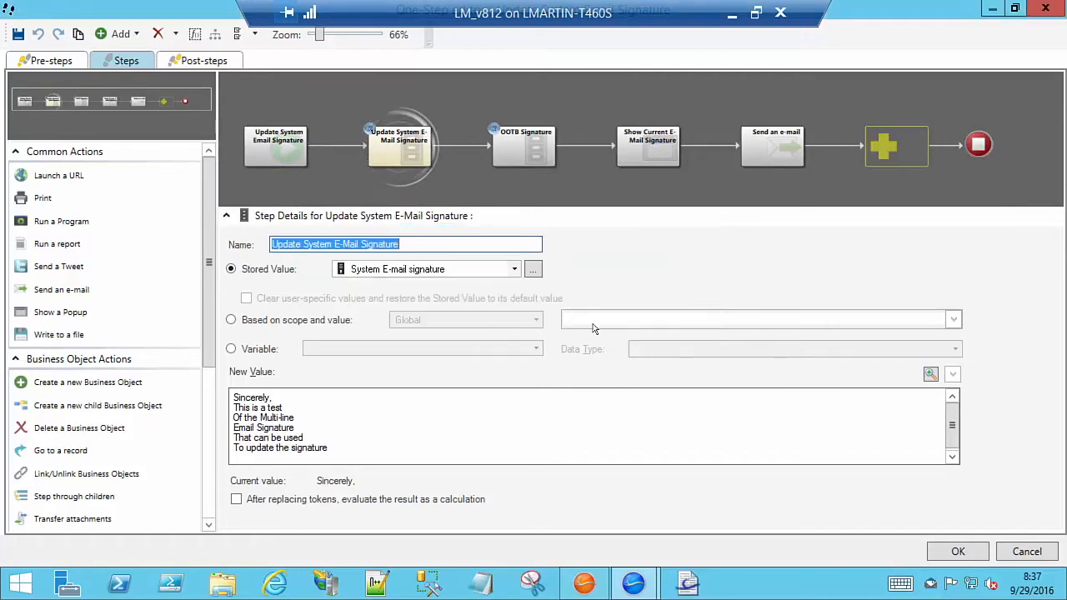
click(957, 550)
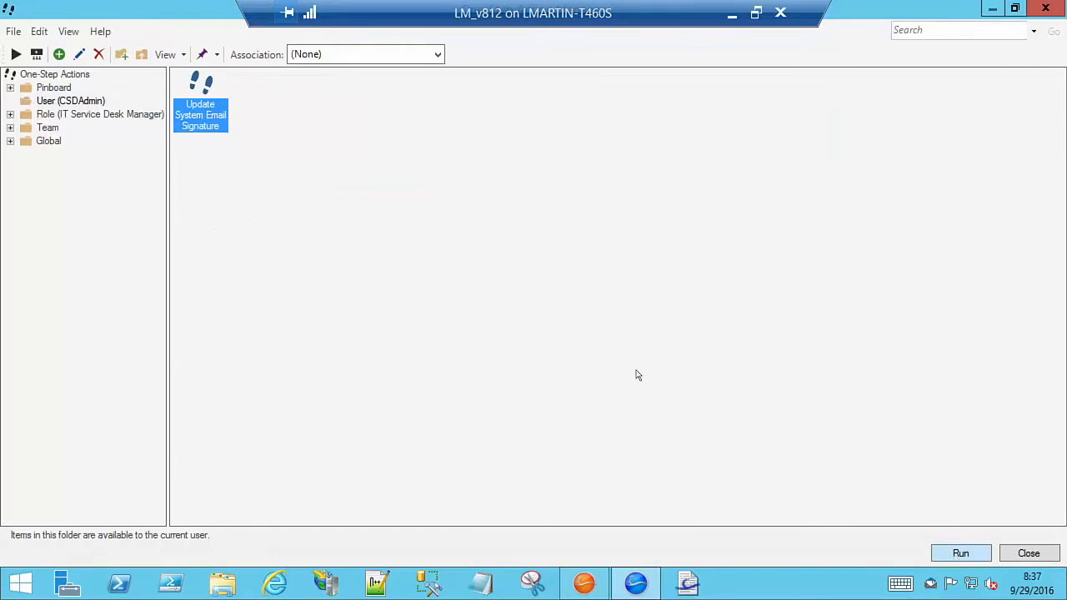
Step: Run the edited One-Step, dismiss its signature popup and open the newly received message in Papercut
click(958, 554)
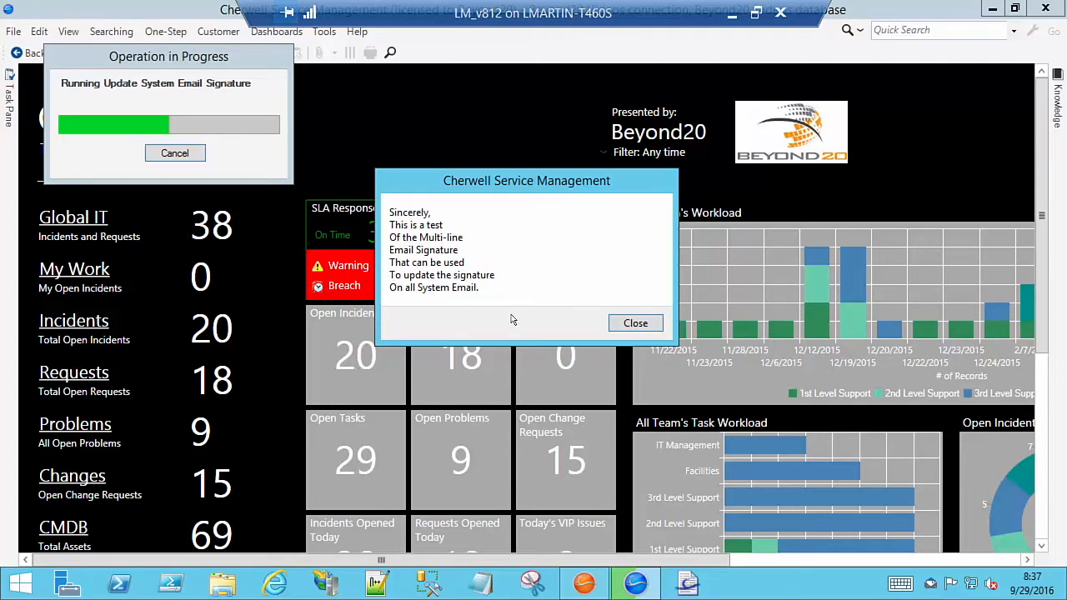
click(626, 324)
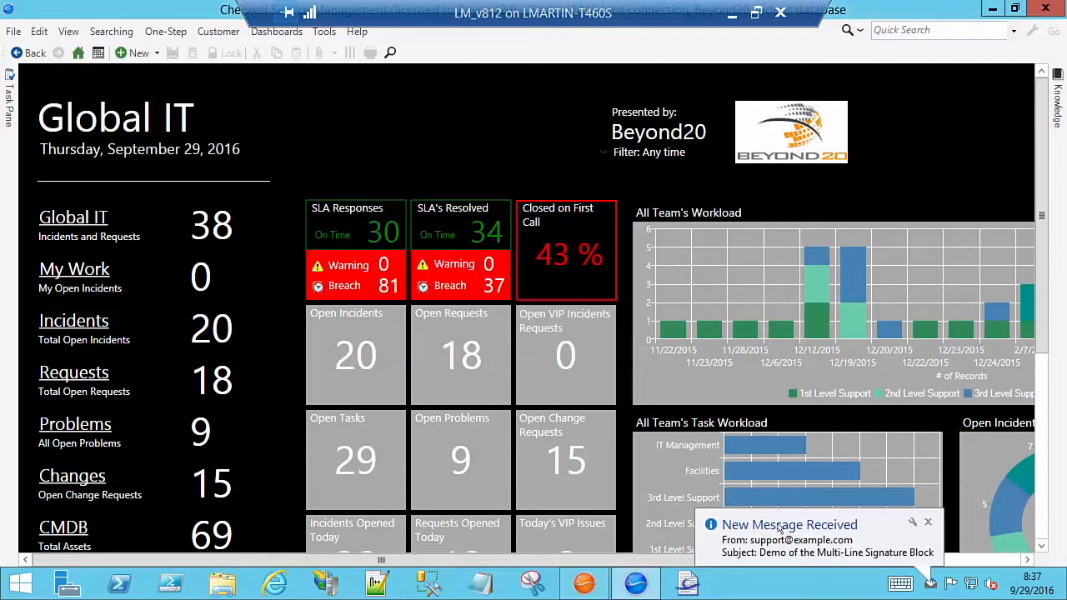
click(779, 528)
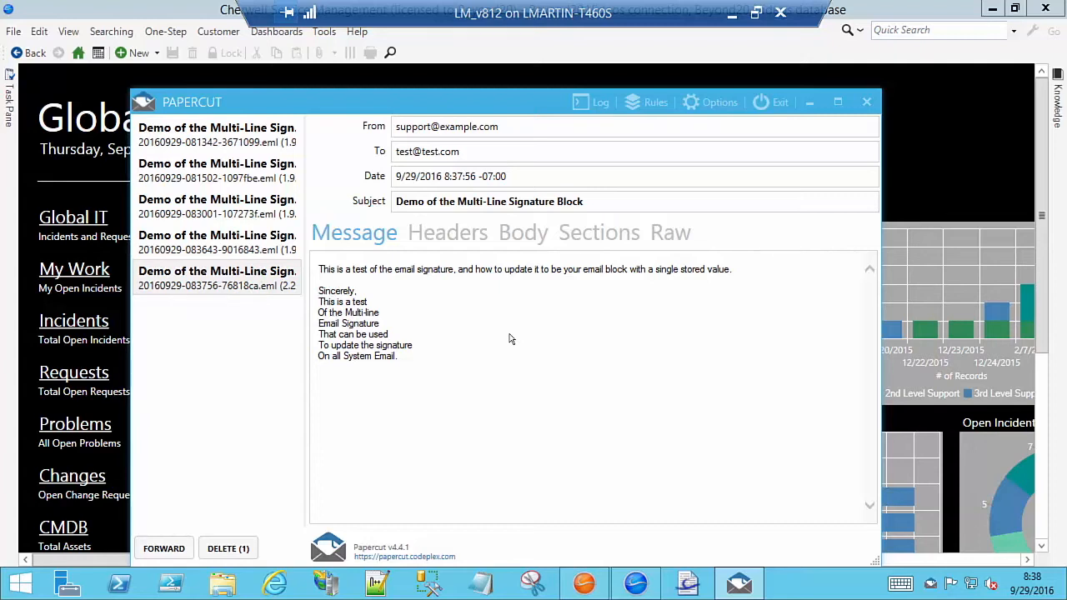
Step: Return to Cherwell, open the Update System Email Signature One-Step for editing and show its Update System E-Mail Signature step
click(635, 583)
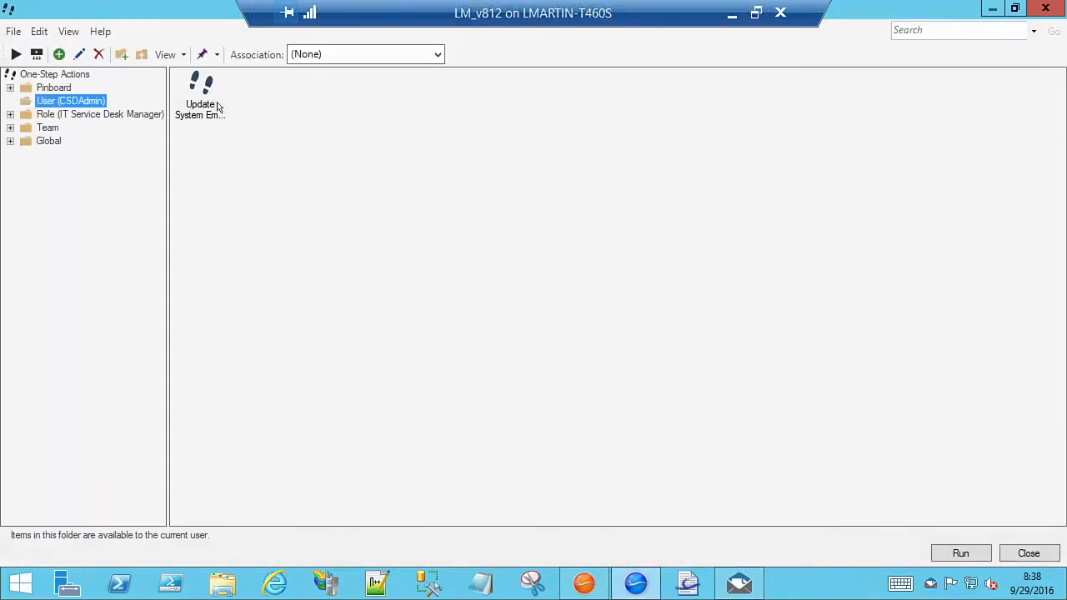
right_click(216, 105)
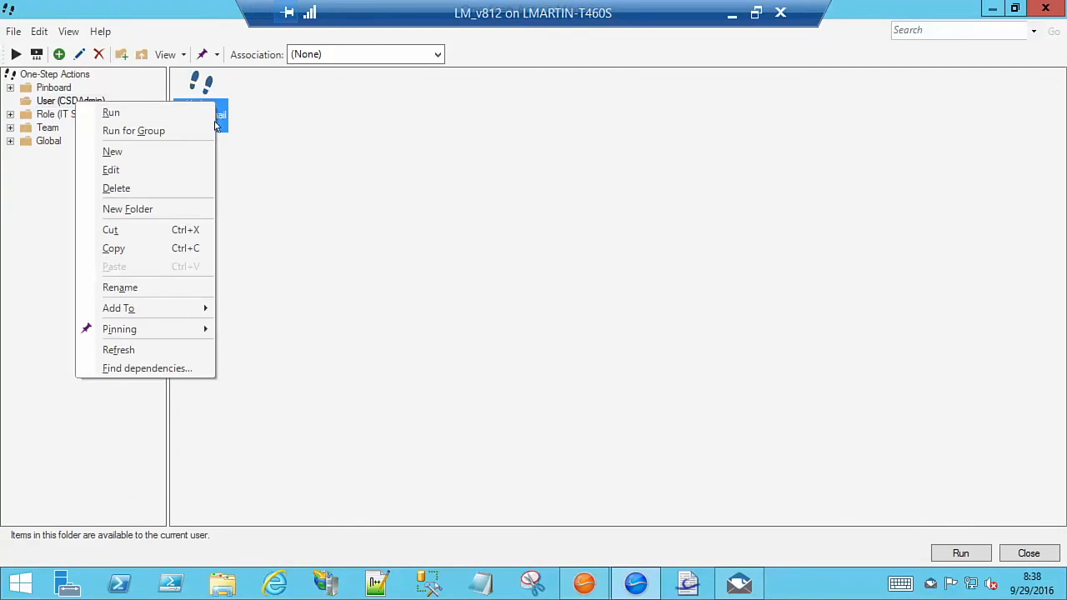
click(178, 172)
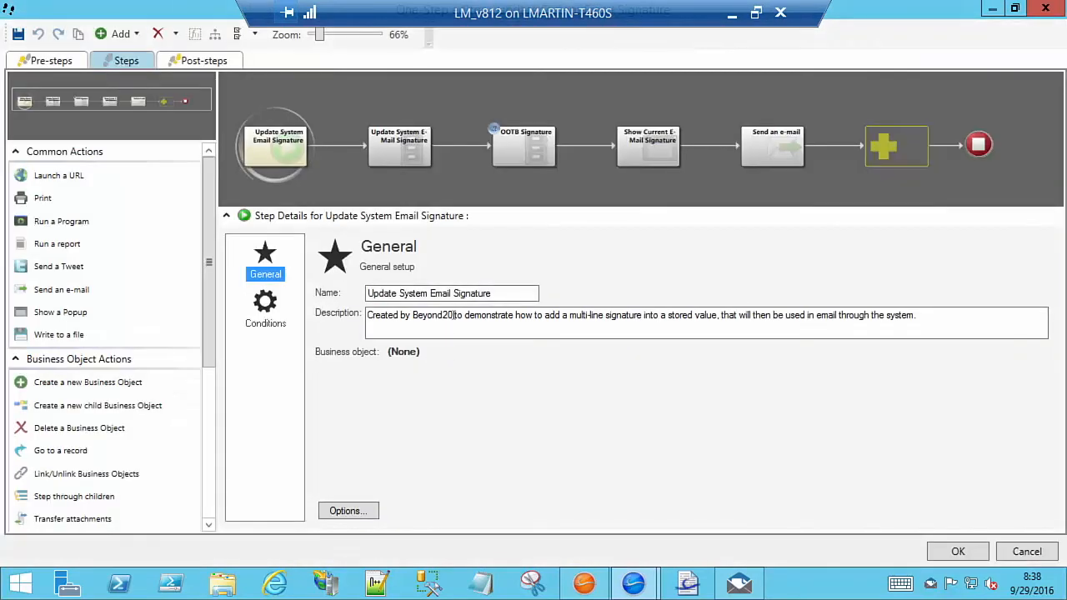
click(400, 152)
Step: Open the global System E-mail signature stored value from this step and examine its multi-line text value
click(533, 269)
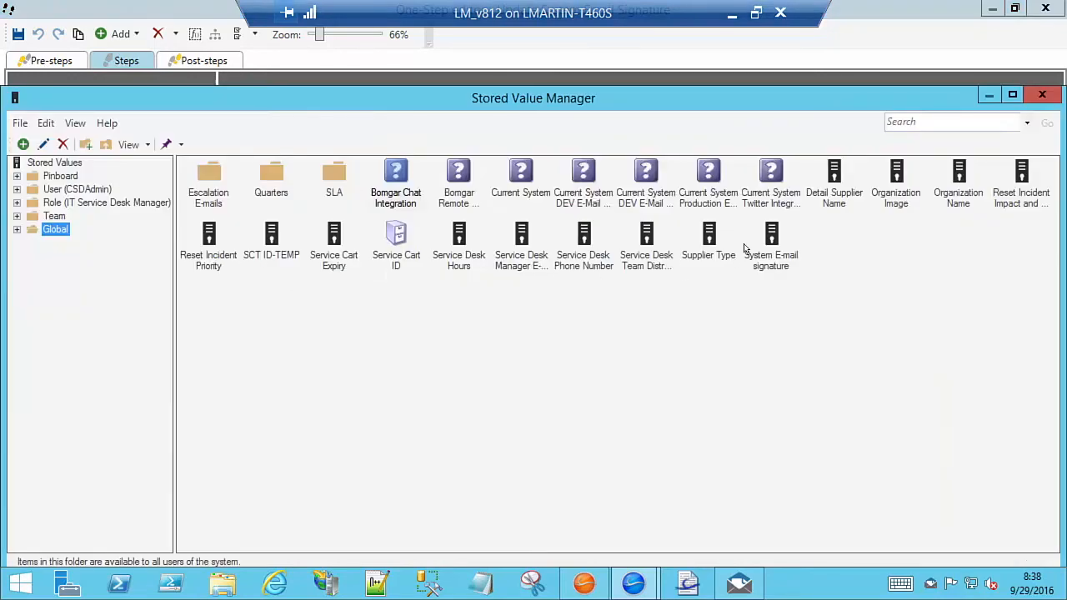
right_click(770, 235)
click(740, 257)
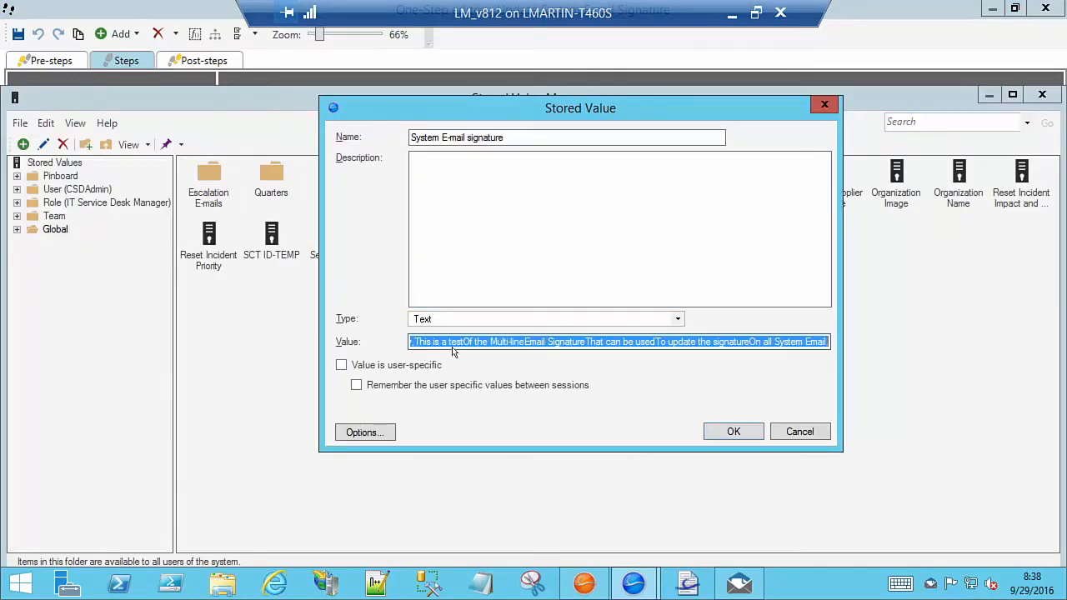
click(594, 342)
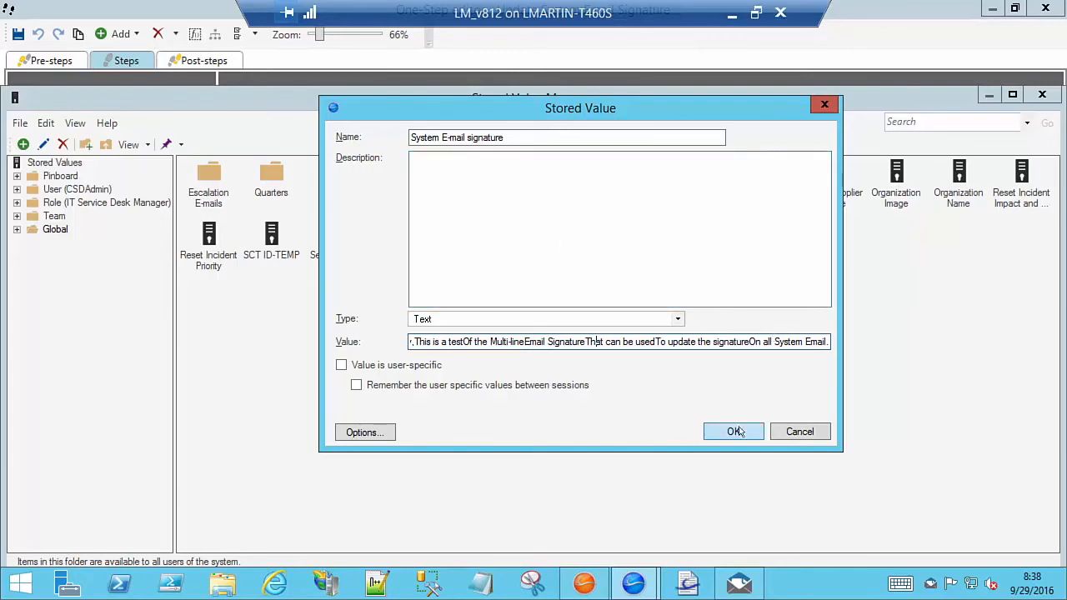
Step: Leave the stored value and its manager without changes, and locate Update a Variable or Stored Value among the One-Step's available actions
click(804, 435)
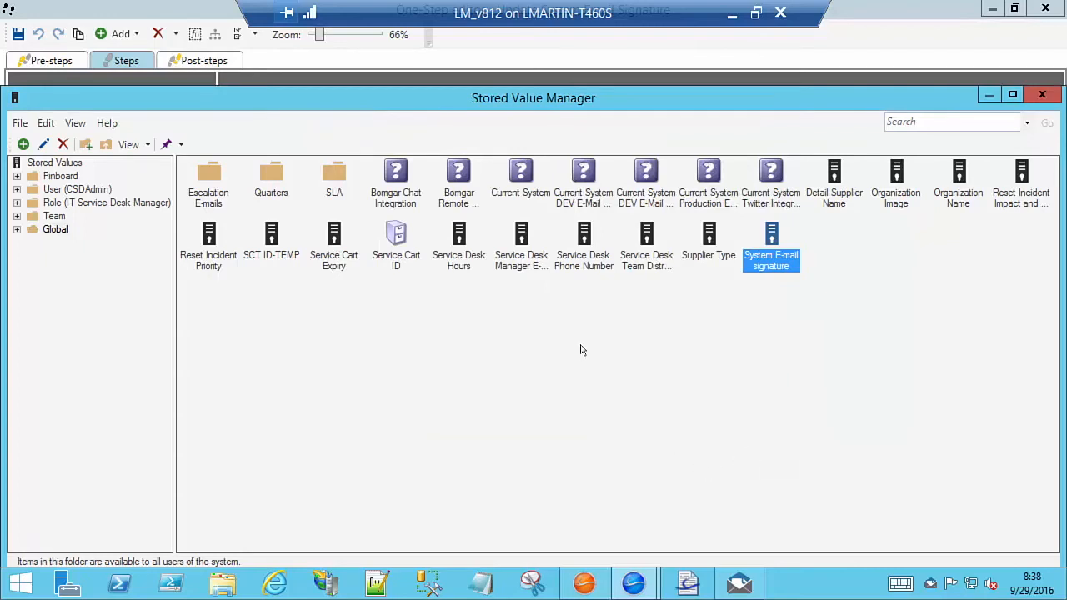
click(1040, 96)
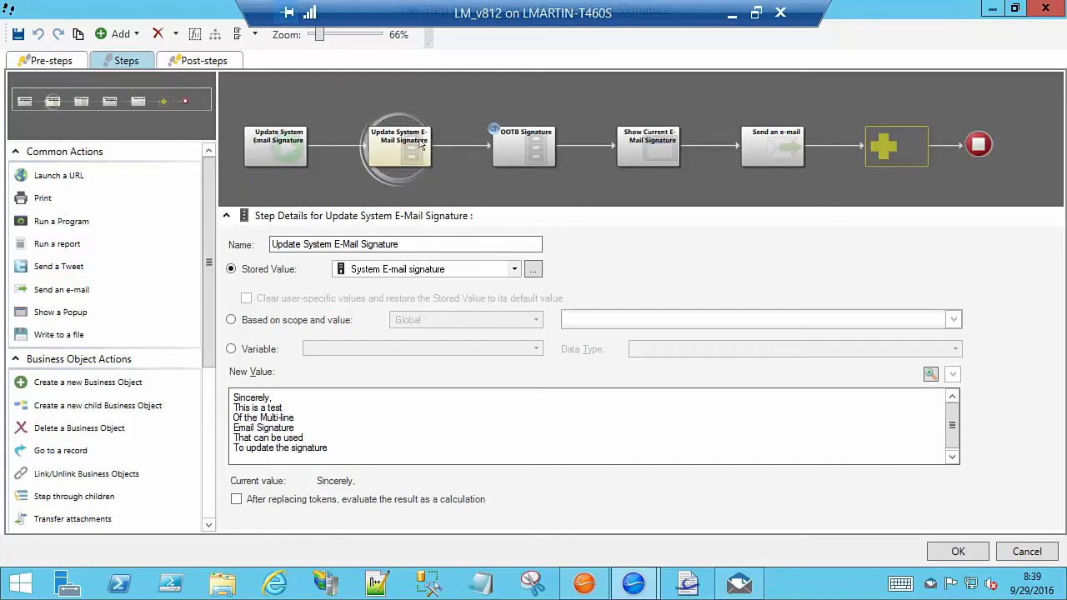
scroll(101, 500, down, 4)
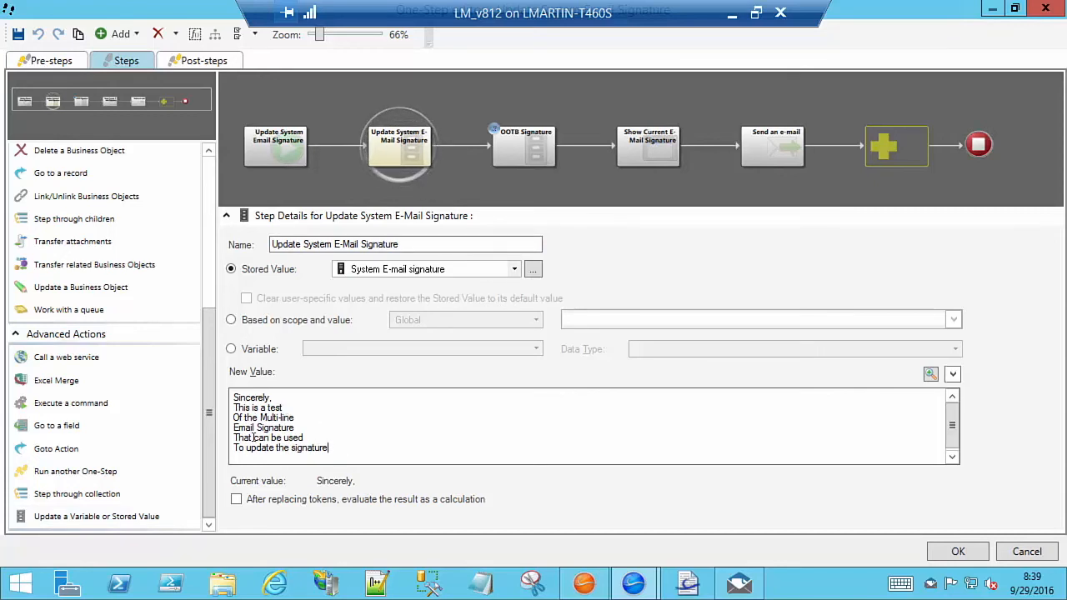
Step: Replace the new value's text below "Sincerely," with the lines Your Service Desk, a placeholder phone number and "Service you can count on!"
double_click(308, 447)
drag(308, 447, 235, 428)
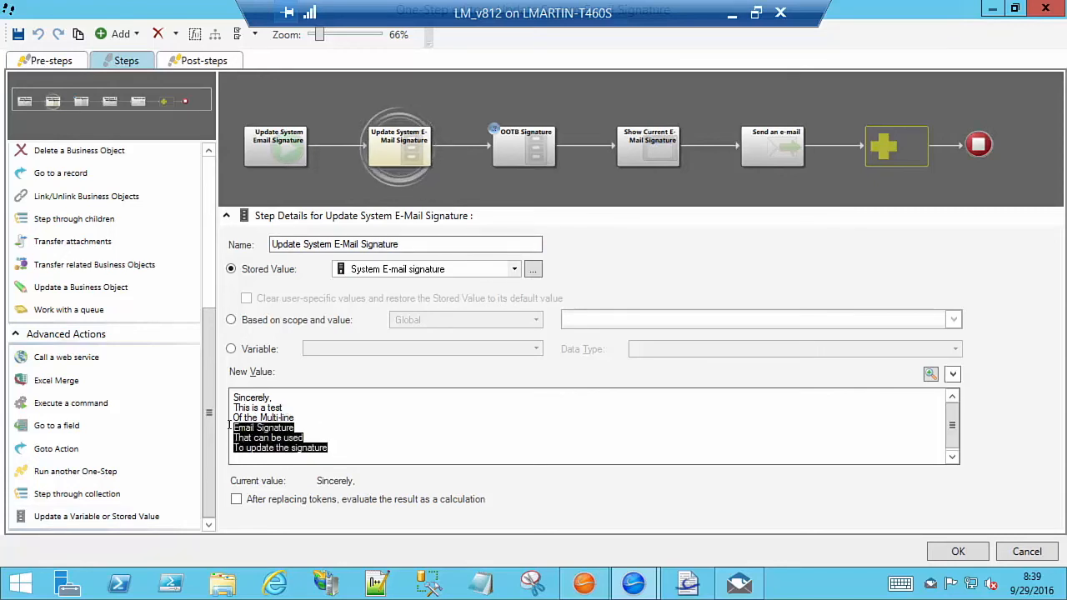
key(Delete)
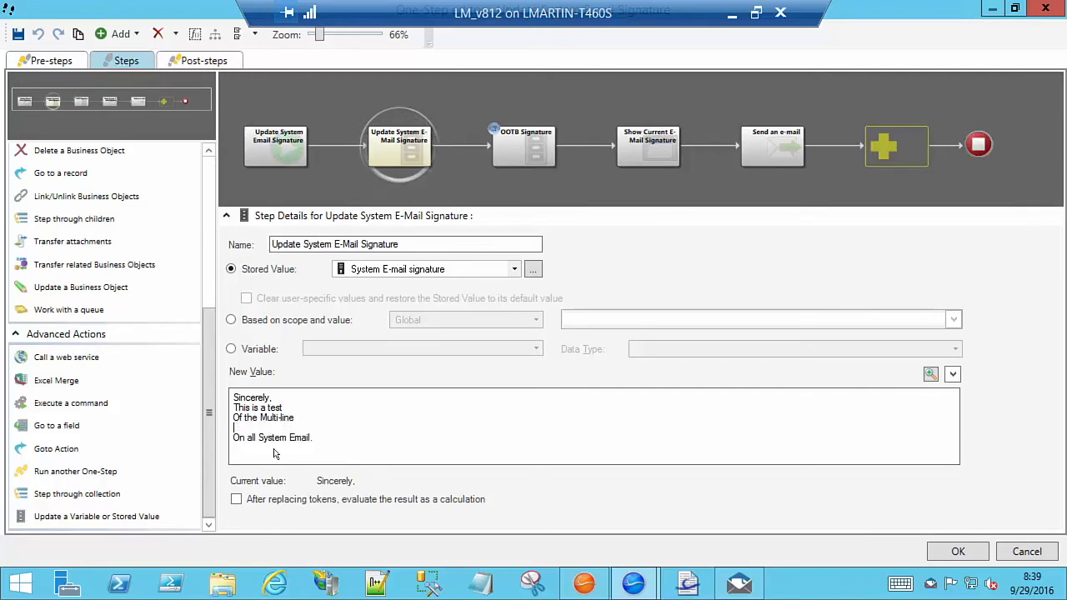
text(Your ser)
text(vice)
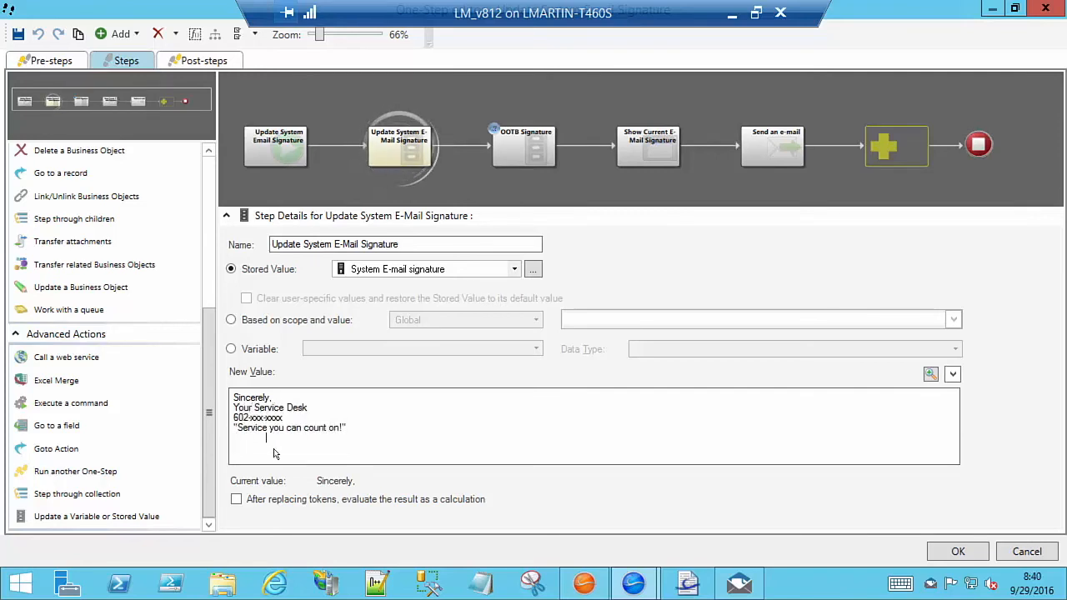
key(BackSpace)
key(BackSpace)
key(BackSpace)
key(BackSpace)
key(BackSpace)
key(BackSpace)
key(BackSpace)
key(BackSpace)
key(BackSpace)
key(BackSpace)
key(BackSpace)
key(BackSpace)
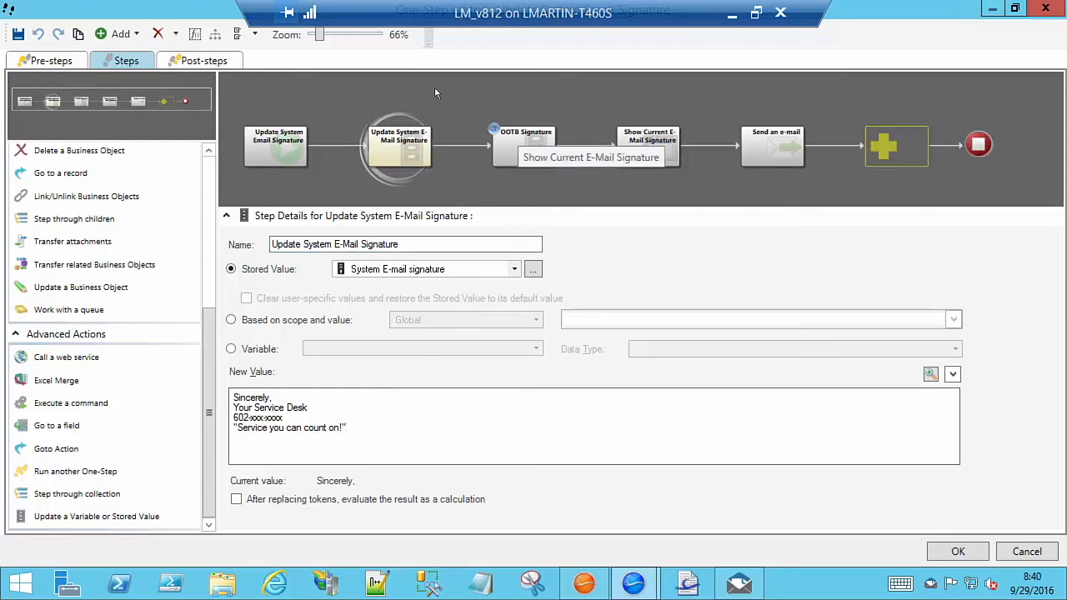
Step: Review the Show Current E-Mail Signature and Send an e-mail steps, and confirm the One-Step with its new signature text
click(654, 139)
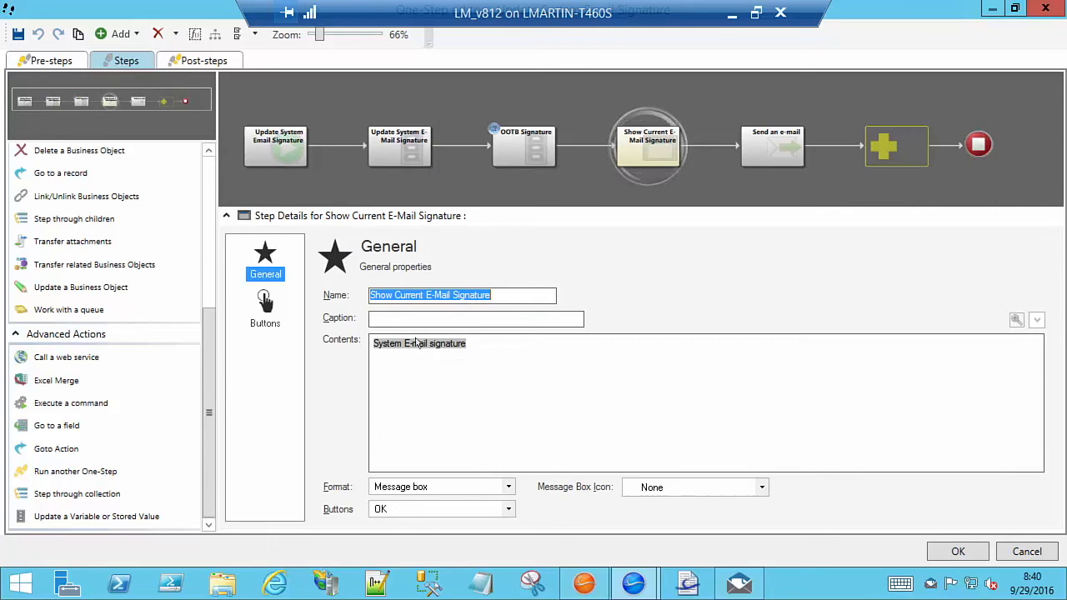
click(770, 155)
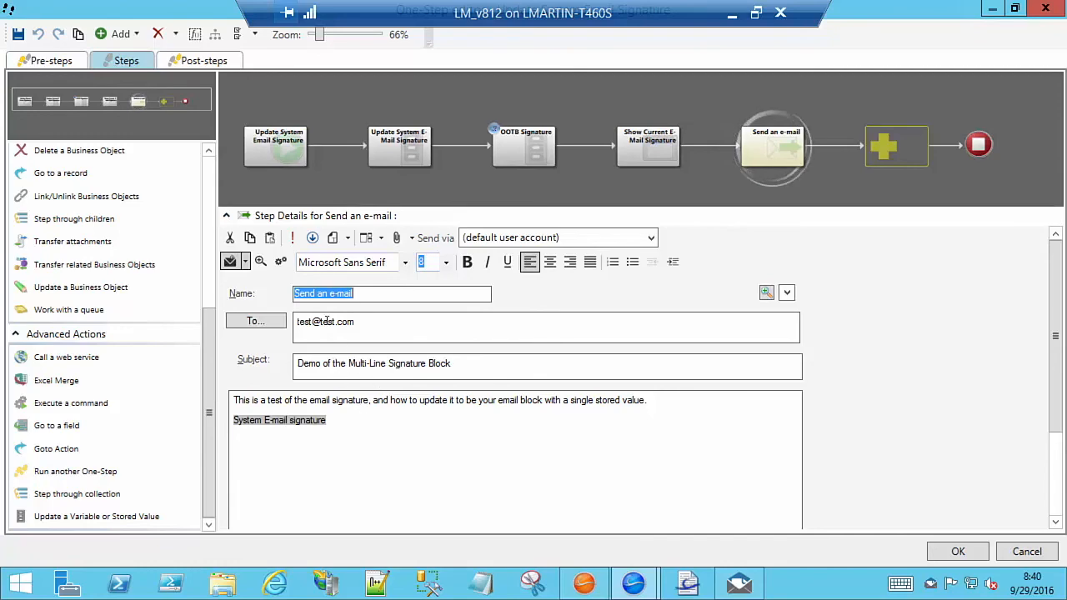
click(936, 550)
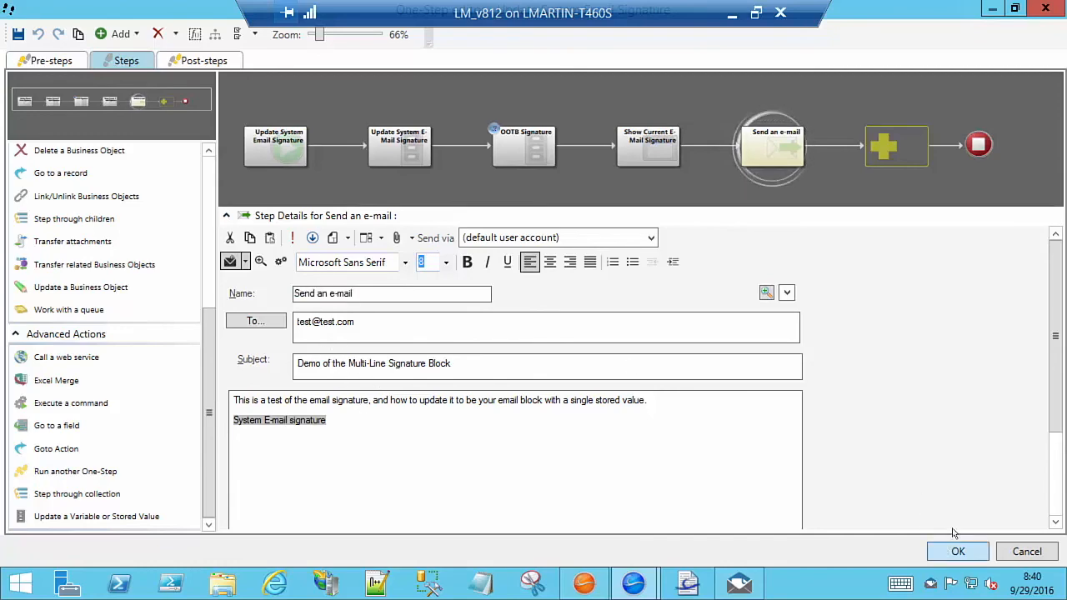
click(960, 553)
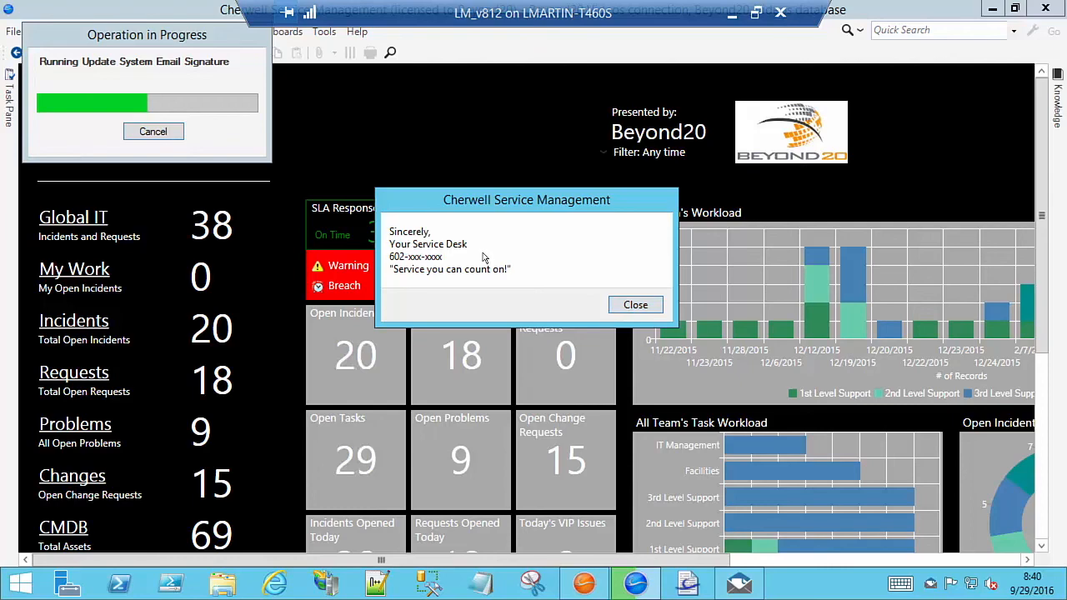
Step: Dismiss the popup showing the Service Desk signature and open the newly received test message in Papercut
click(629, 308)
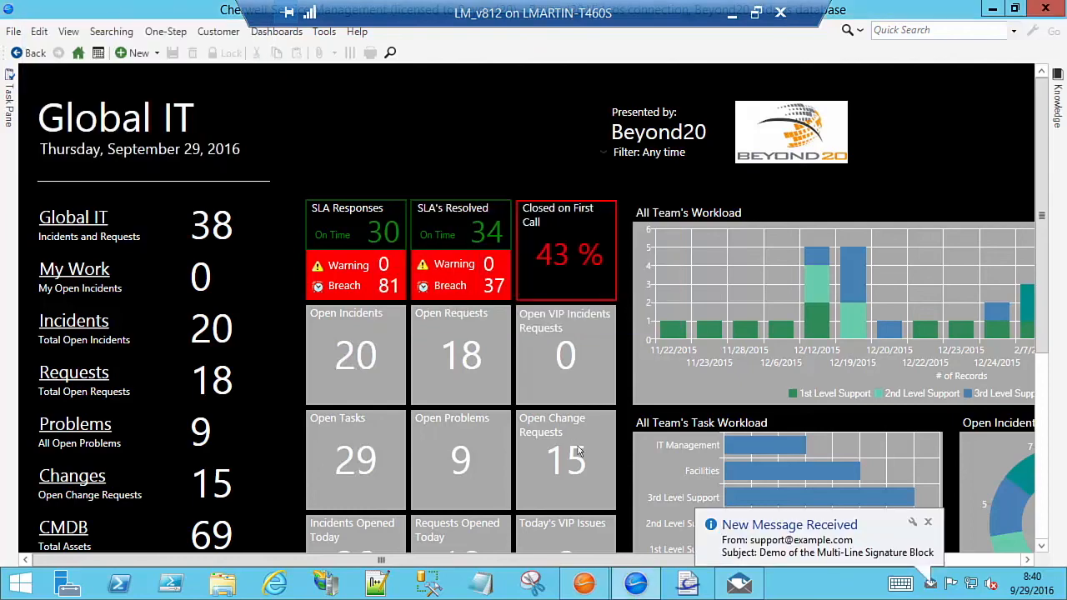
click(788, 530)
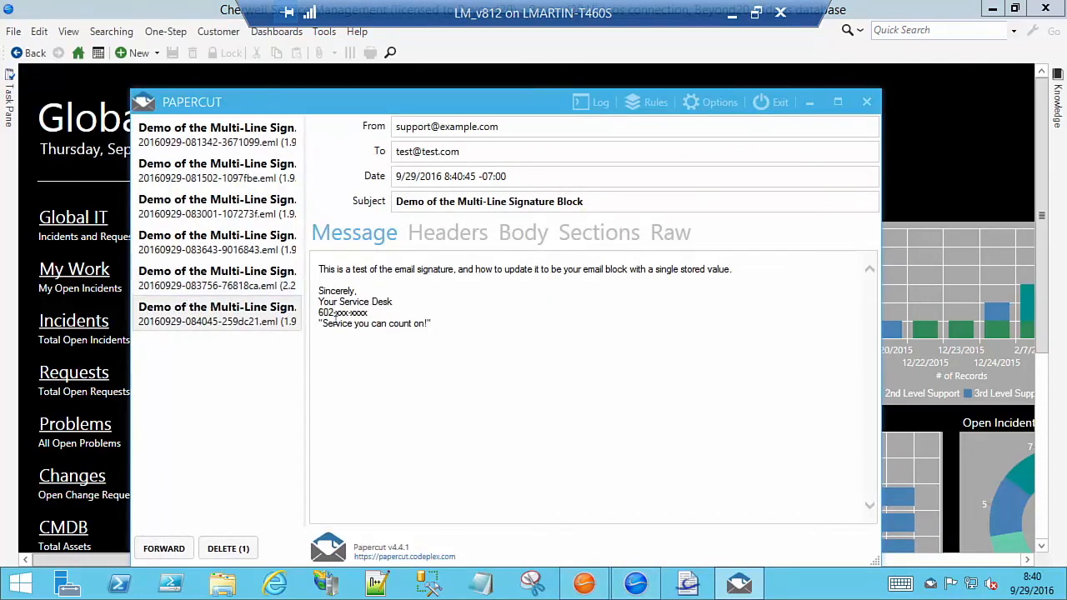